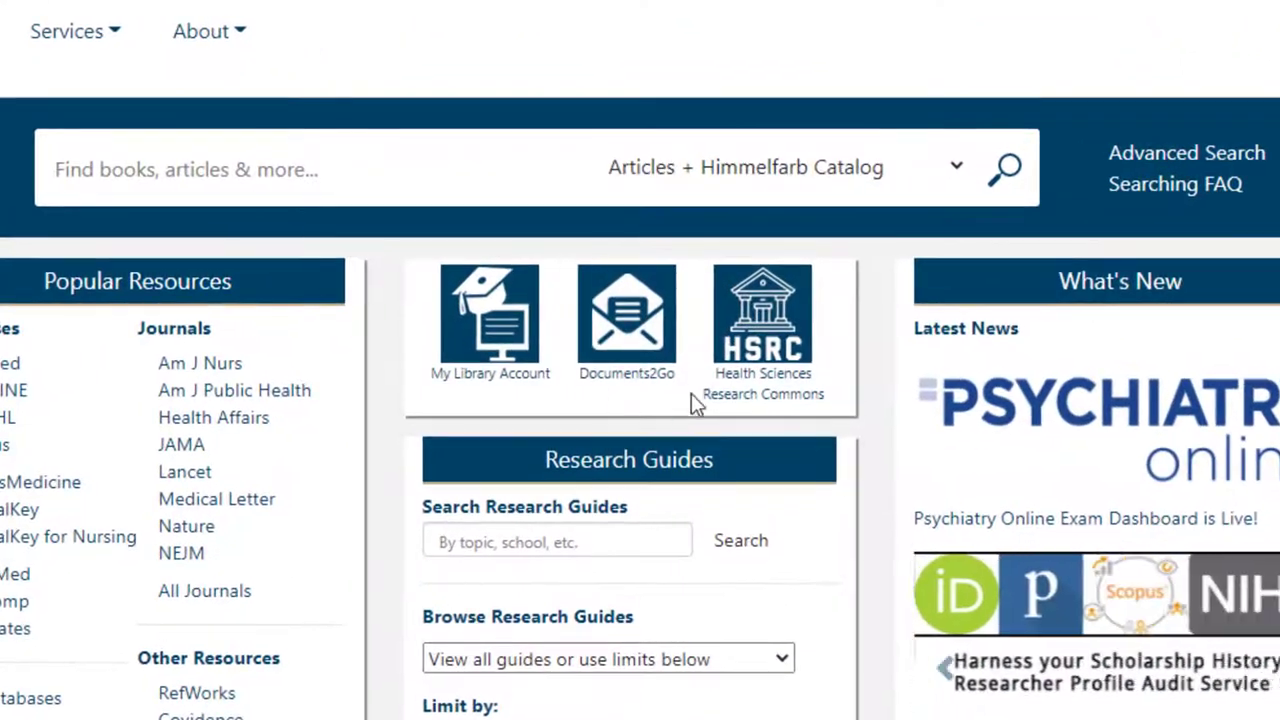
# Step: Open the Documents2Go link in a new browser tab and switch to it
pyautogui.rightClick(627, 290)
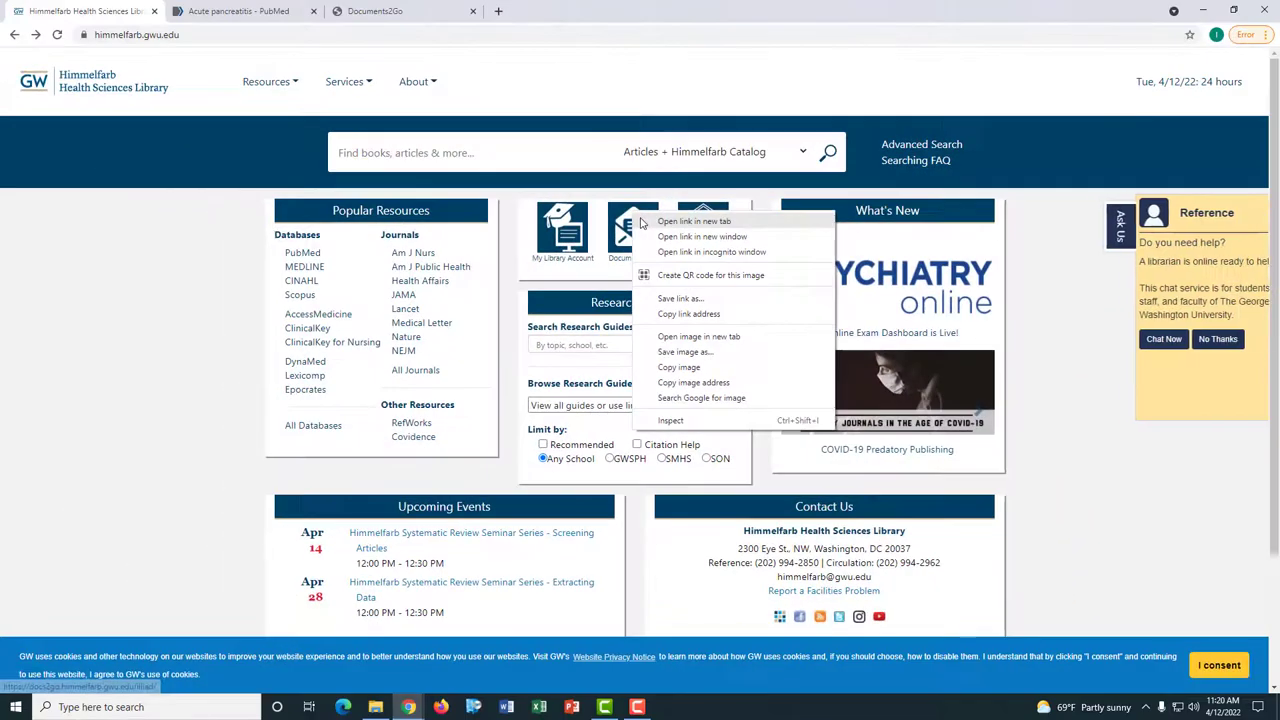
pyautogui.click(690, 221)
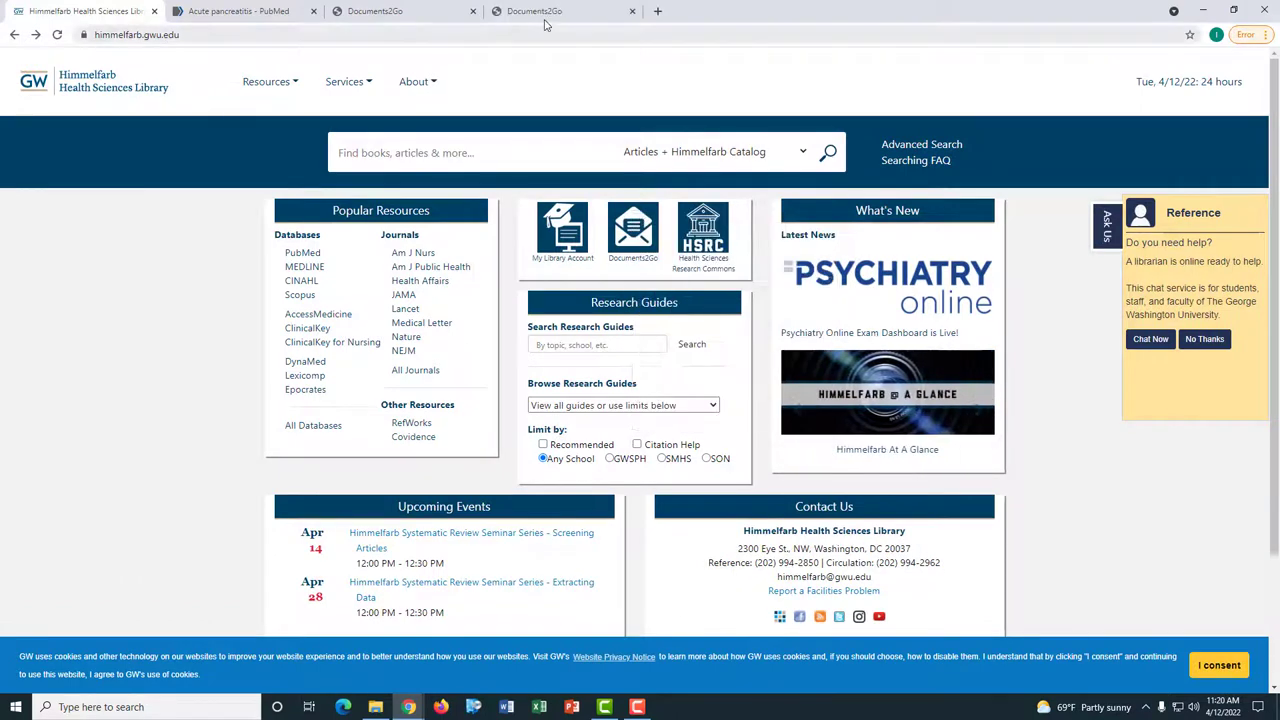
pyautogui.click(543, 14)
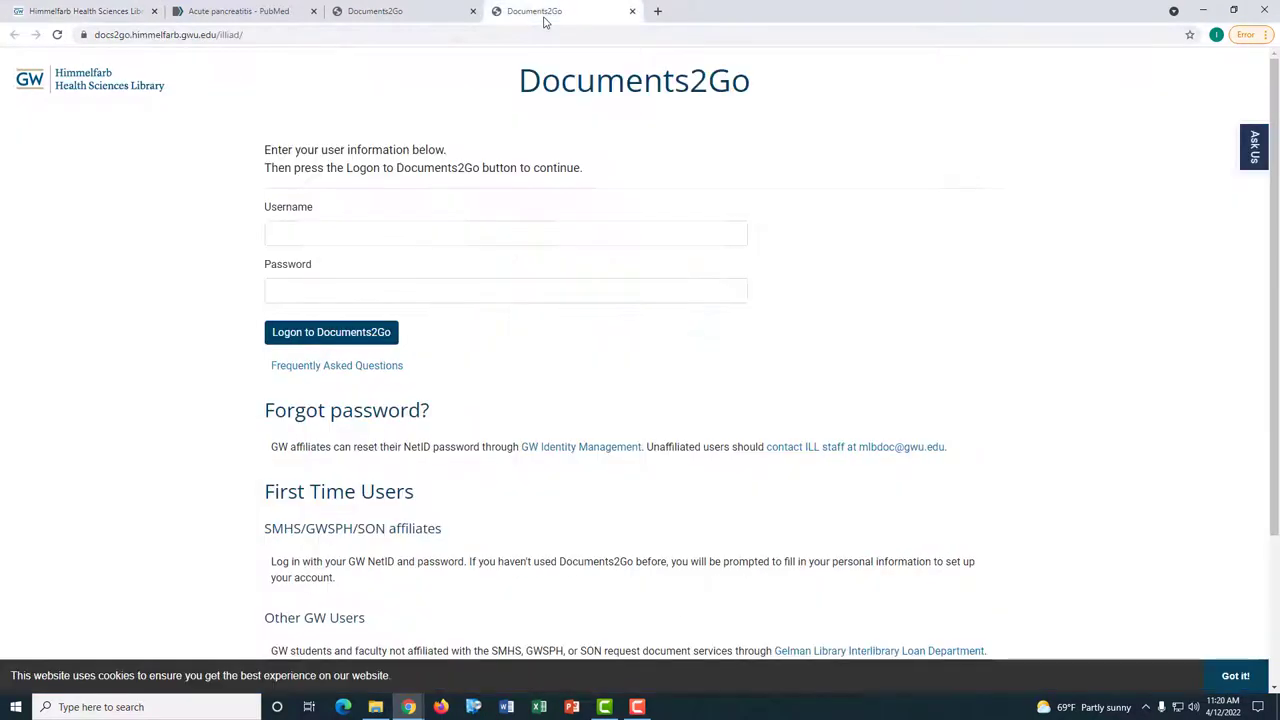
# Step: Log in to Documents2Go with the username and saved password, declining to save the password
pyautogui.click(517, 237)
pyautogui.write('imrobert')
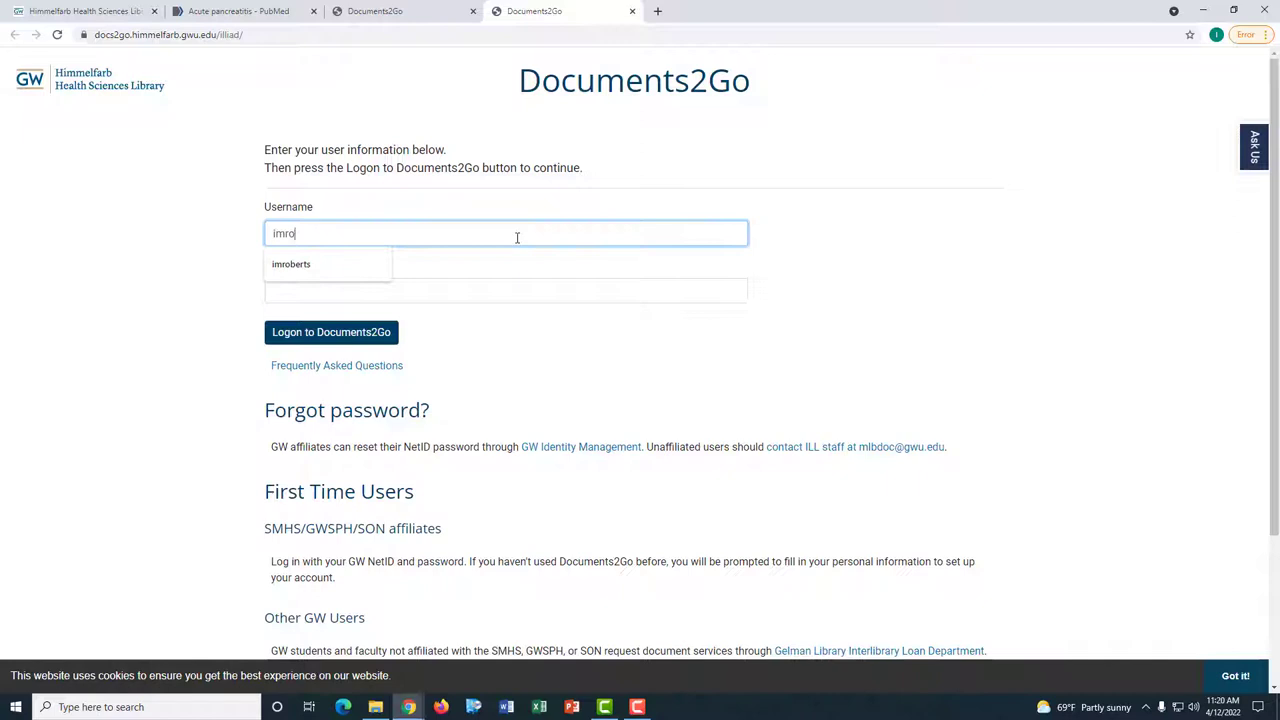
pyautogui.write('s')
pyautogui.press('Tab')
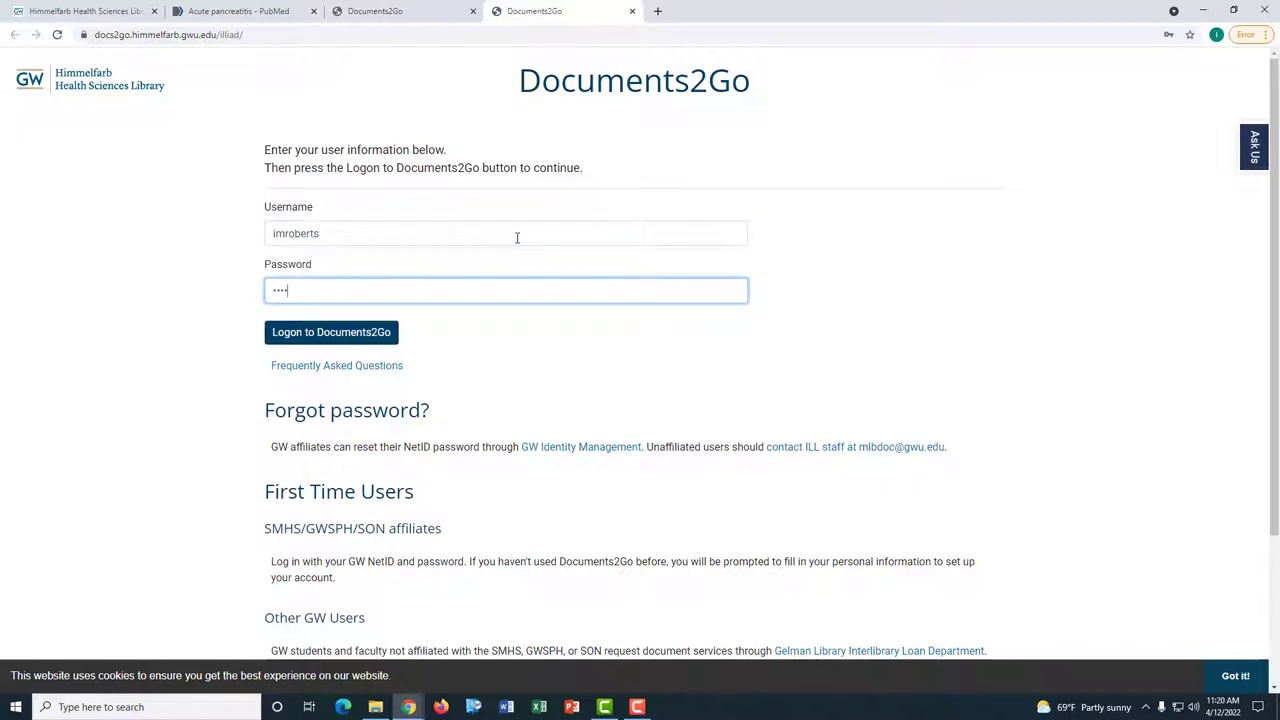
pyautogui.press('Return')
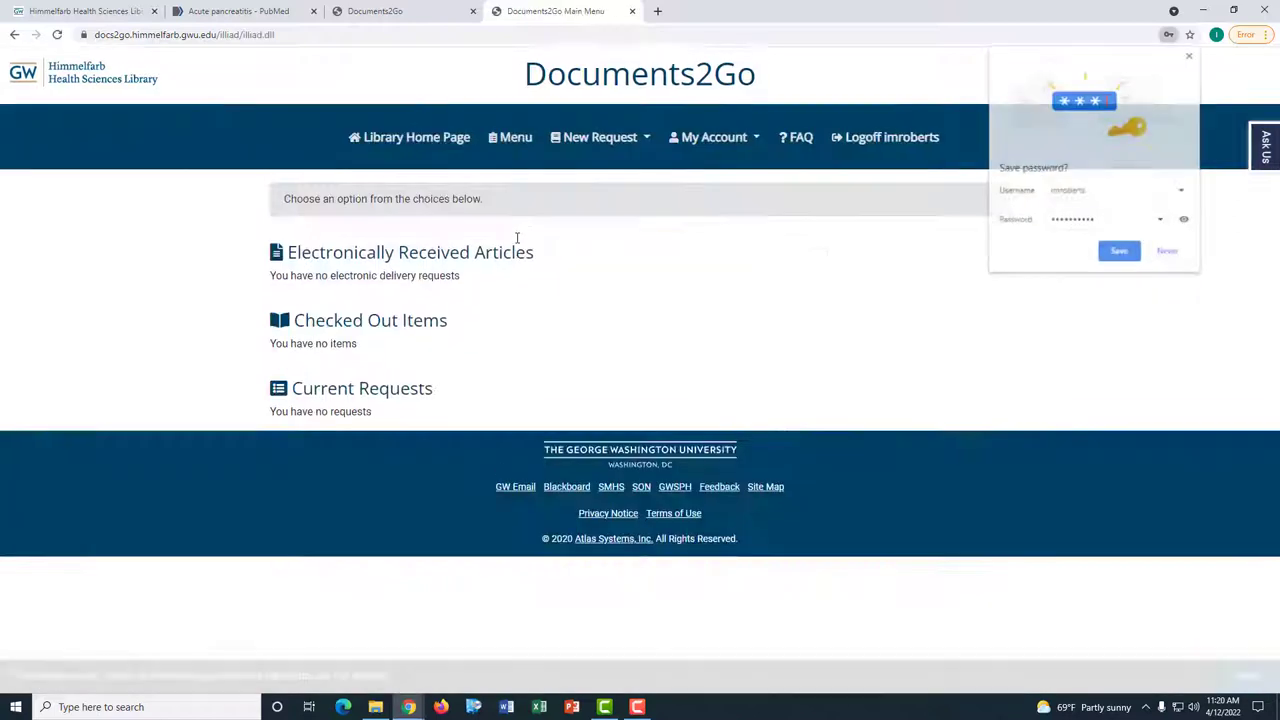
pyautogui.click(1190, 55)
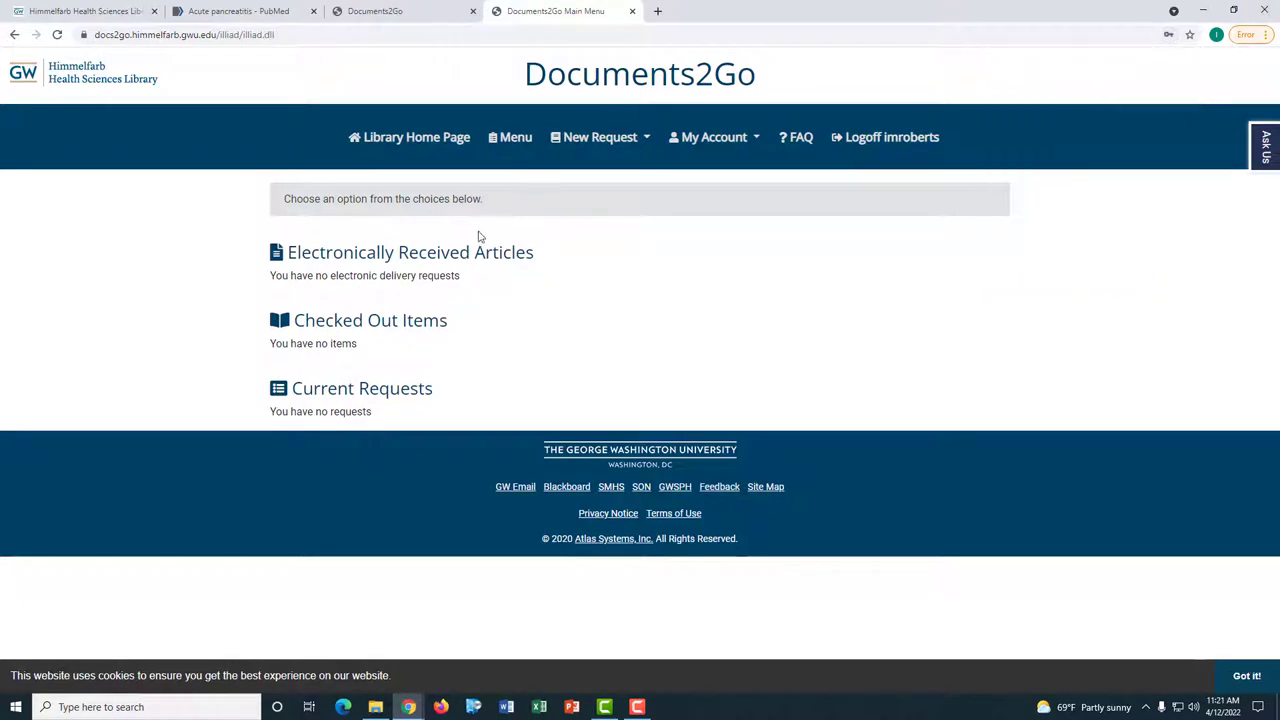
# Step: From the library homepage, open Services > Borrow From Other Libraries and its Documents2Go (ILL) tab
pyautogui.click(113, 12)
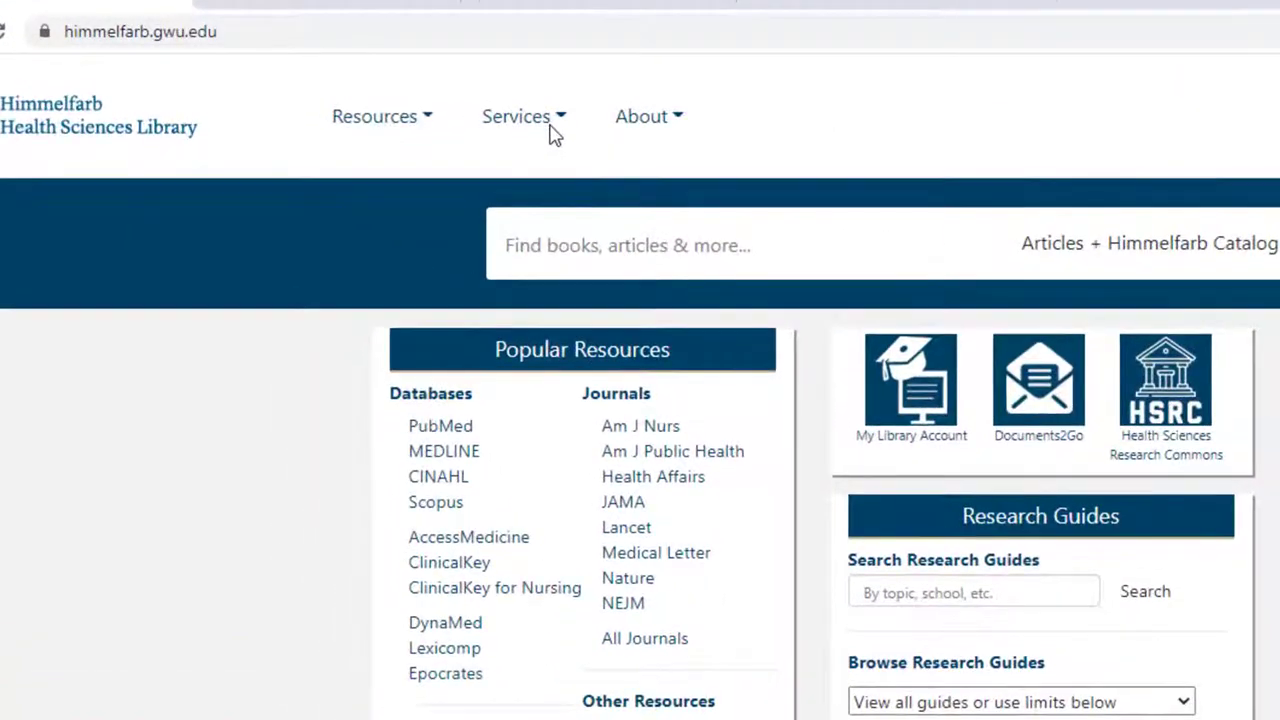
pyautogui.click(553, 133)
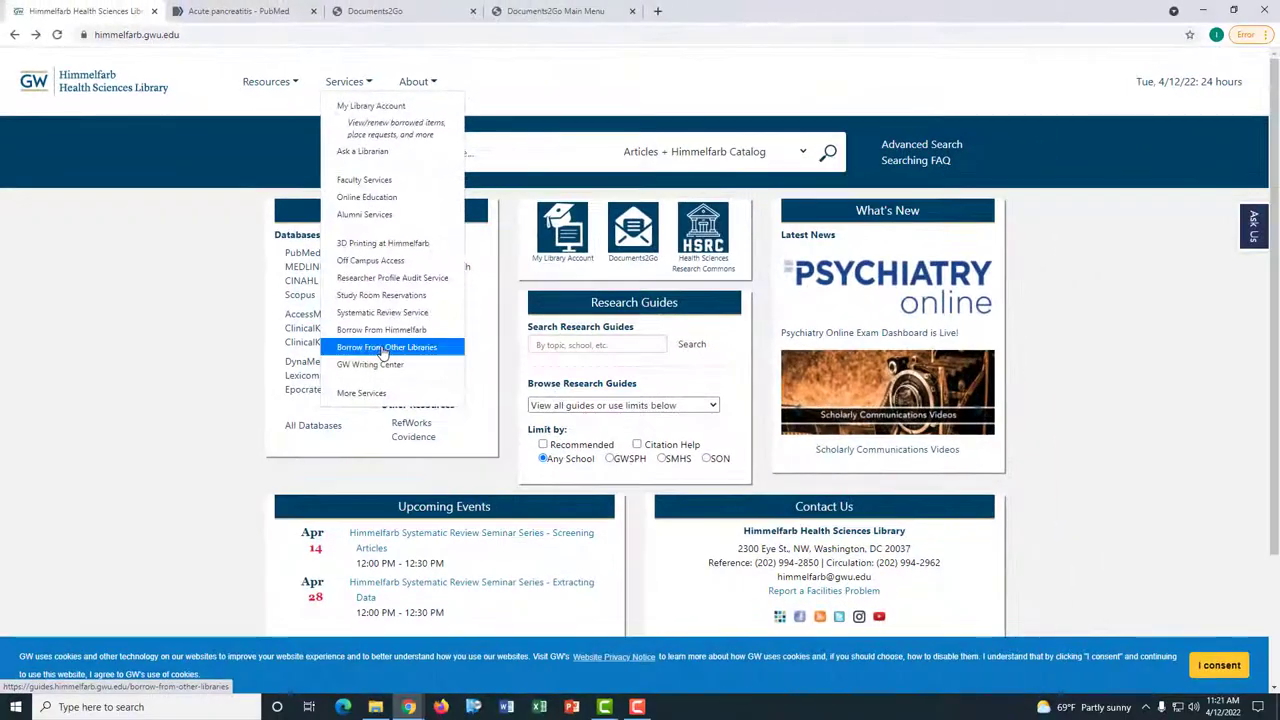
pyautogui.click(413, 385)
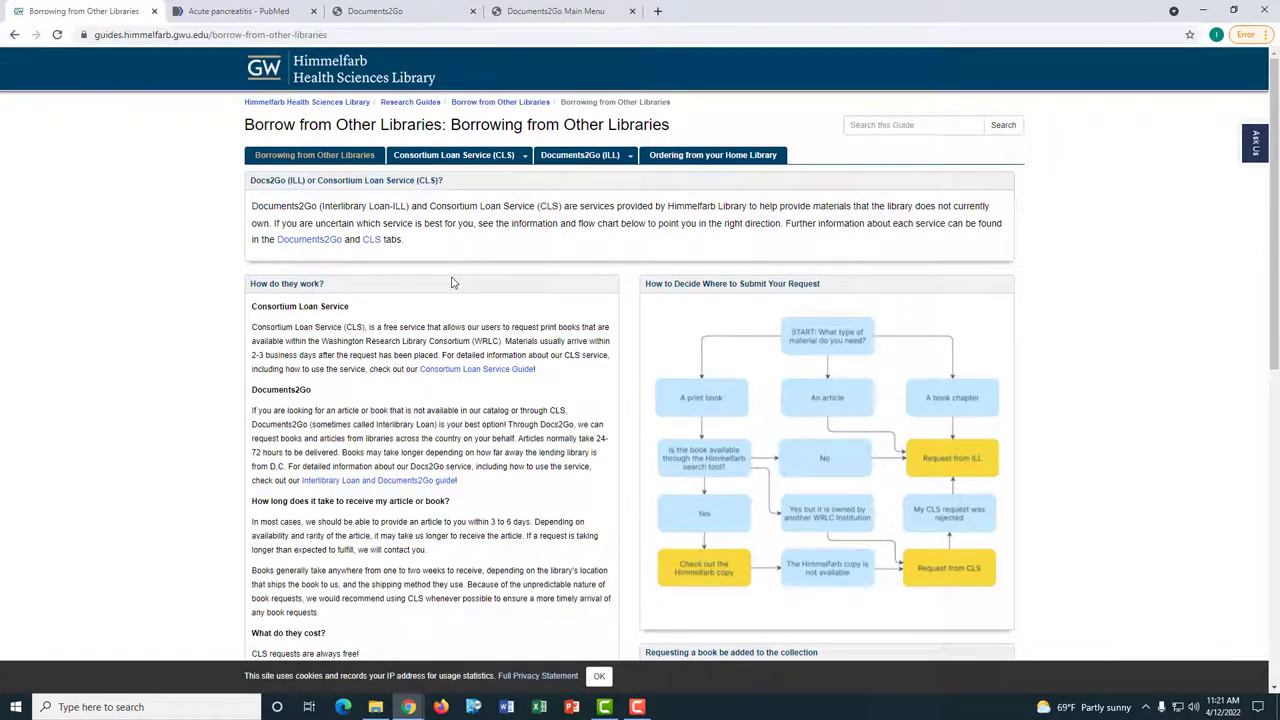
pyautogui.click(604, 158)
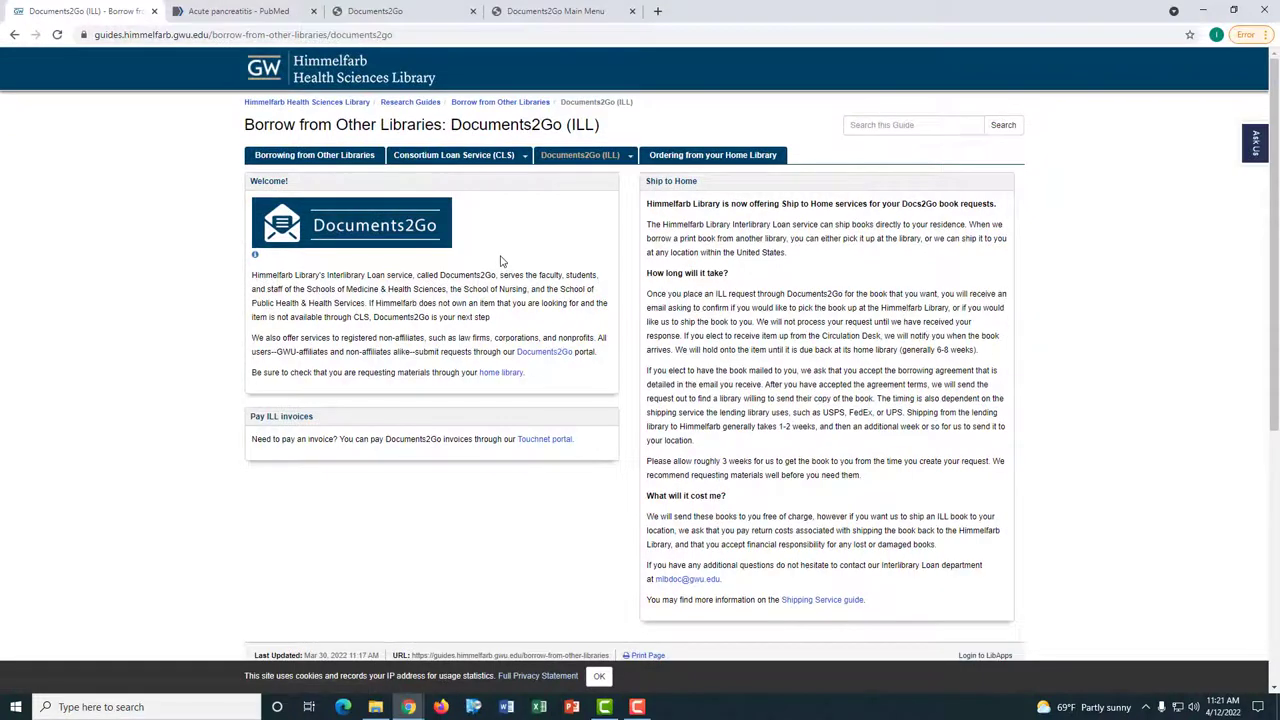
# Step: Back on the Documents2Go main menu, list the New Request types: Article, Book, Book Chapter
pyautogui.click(551, 14)
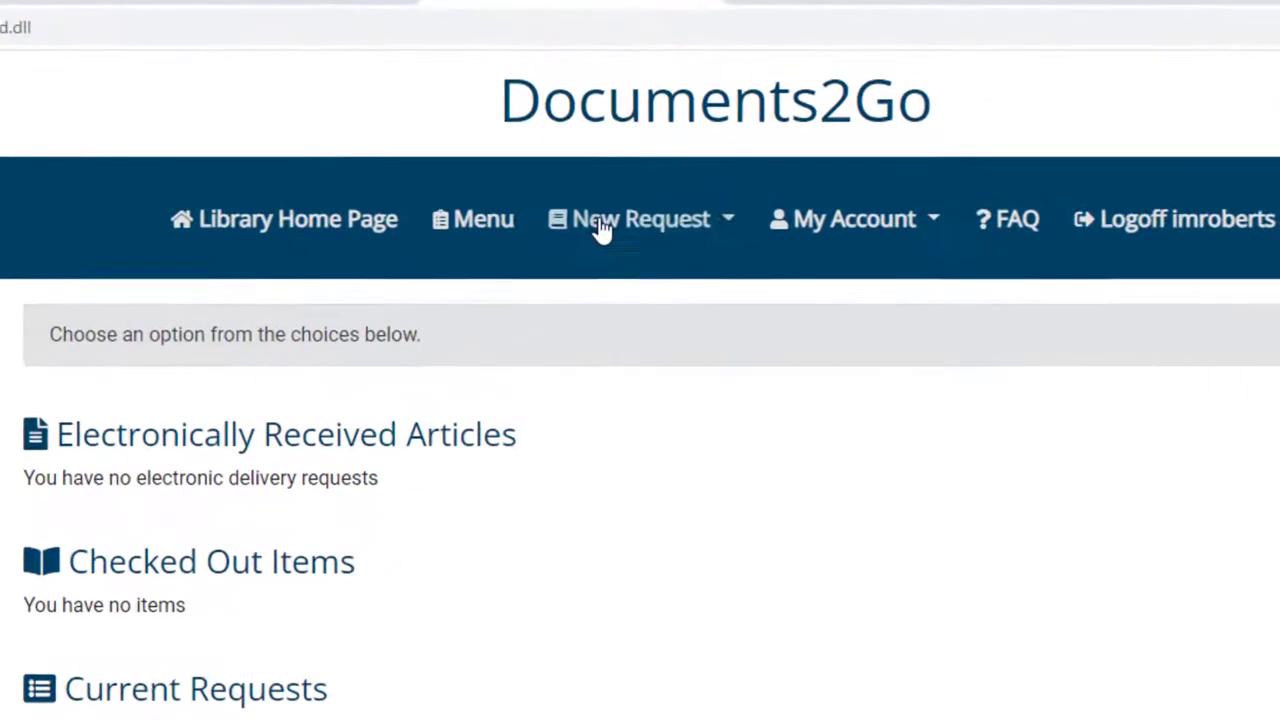
pyautogui.click(578, 138)
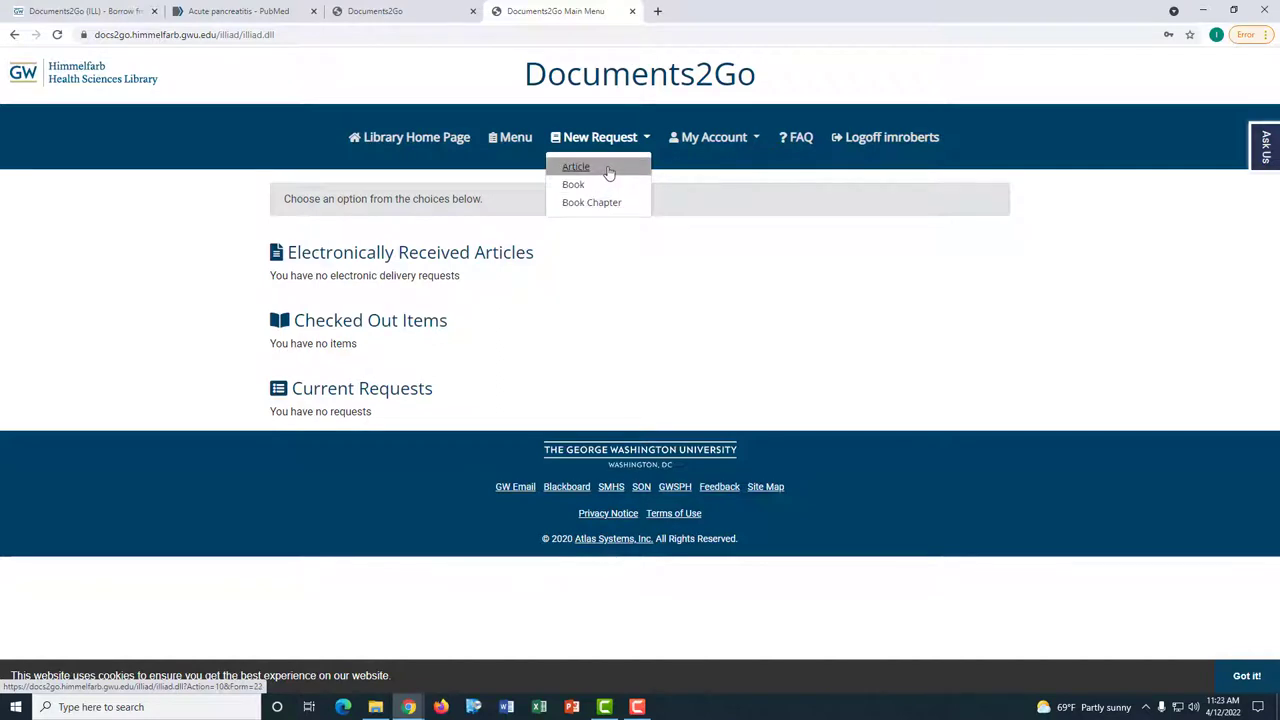
# Step: Start a blank Article request and copy PMID 25616312 from the Acute pancreatitis PubMed page
pyautogui.click(608, 168)
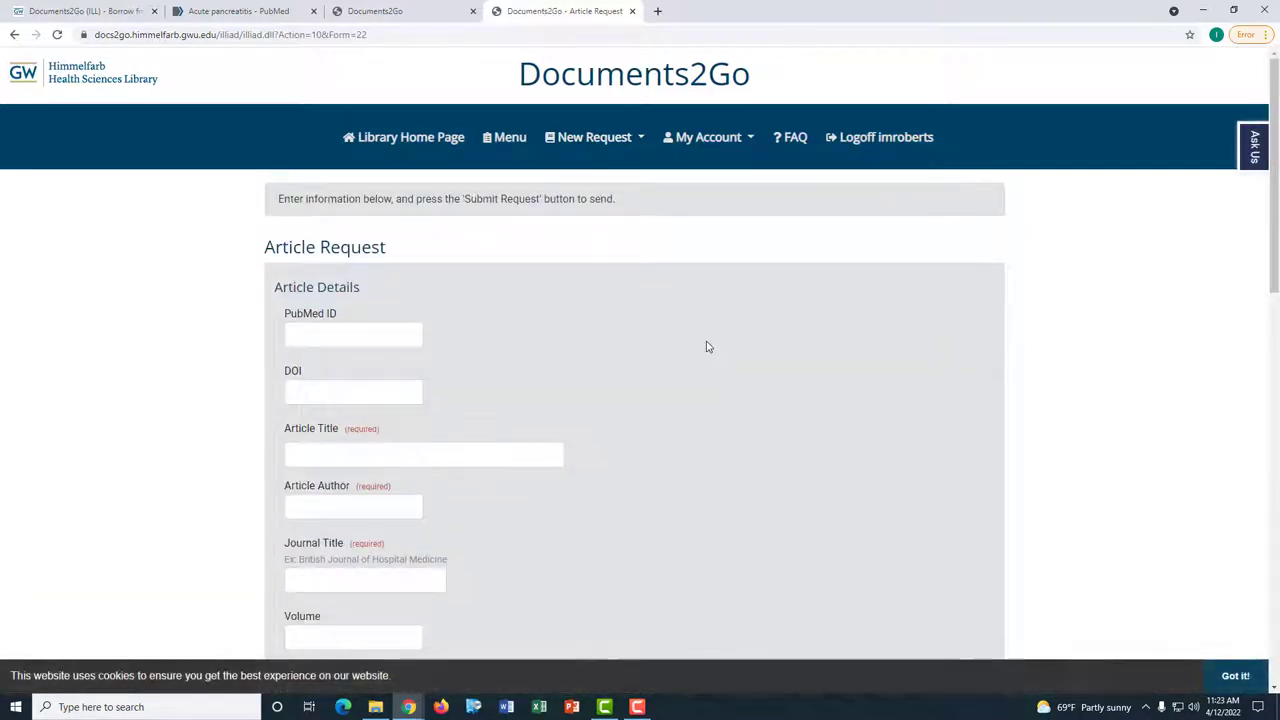
pyautogui.scroll(-2, 706, 346)
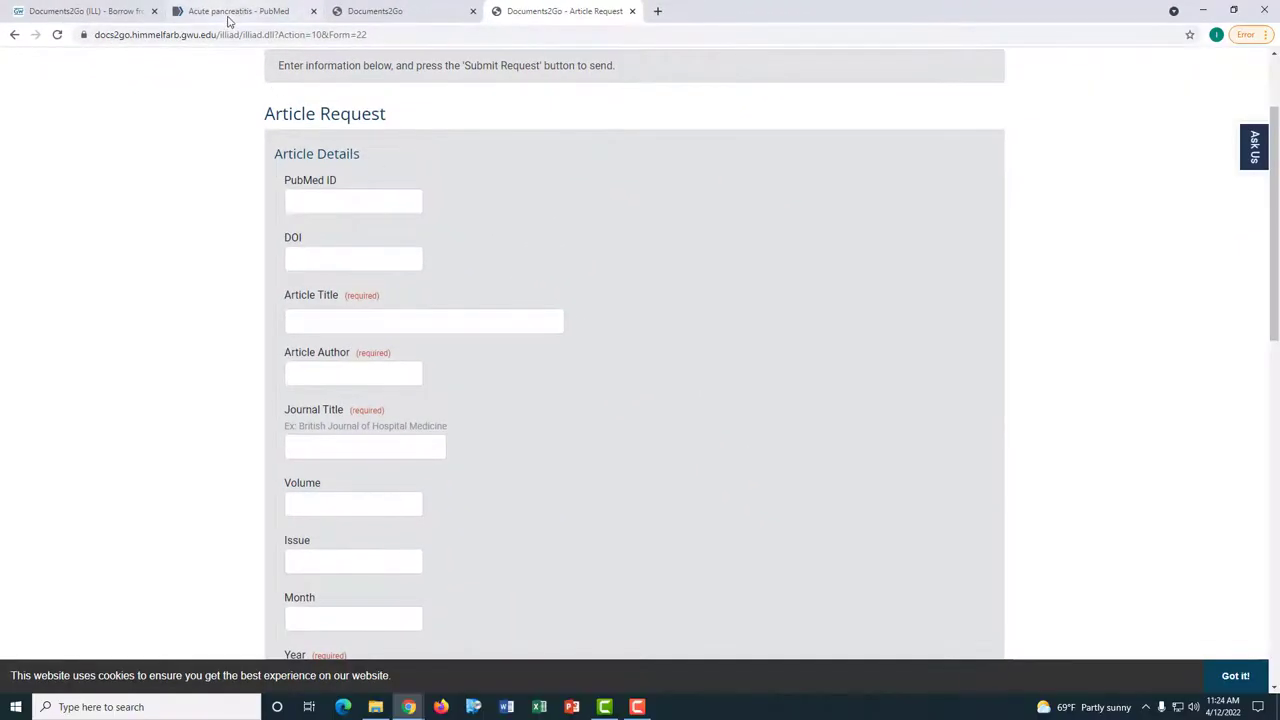
pyautogui.click(230, 14)
pyautogui.moveTo(334, 344); pyautogui.dragTo(429, 354)
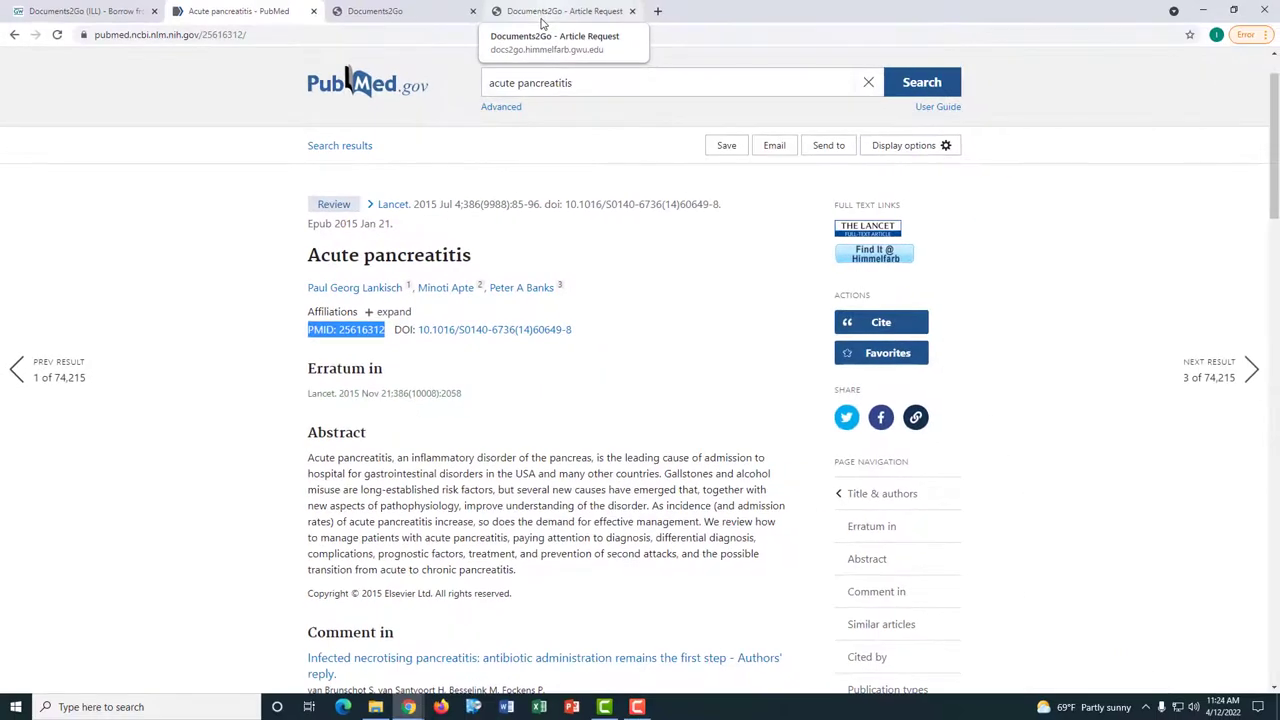
pyautogui.click(541, 20)
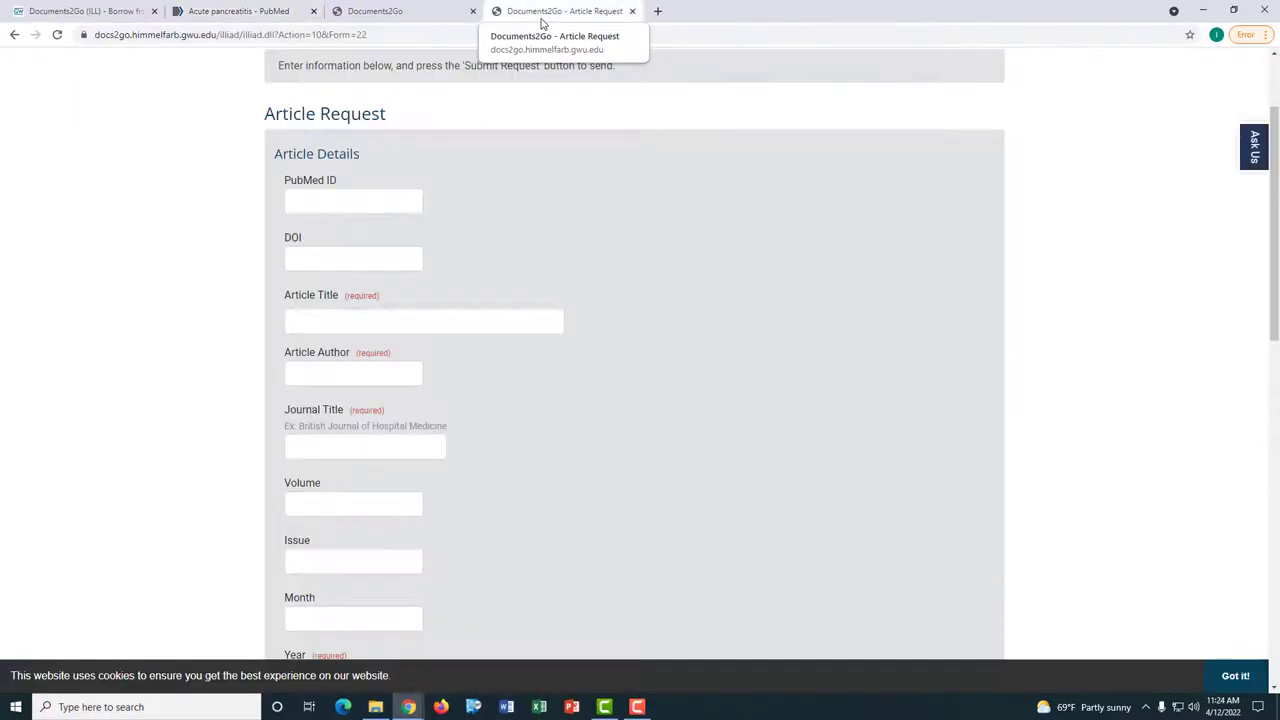
pyautogui.scroll(-2, 520, 335)
pyautogui.scroll(-3, 518, 344)
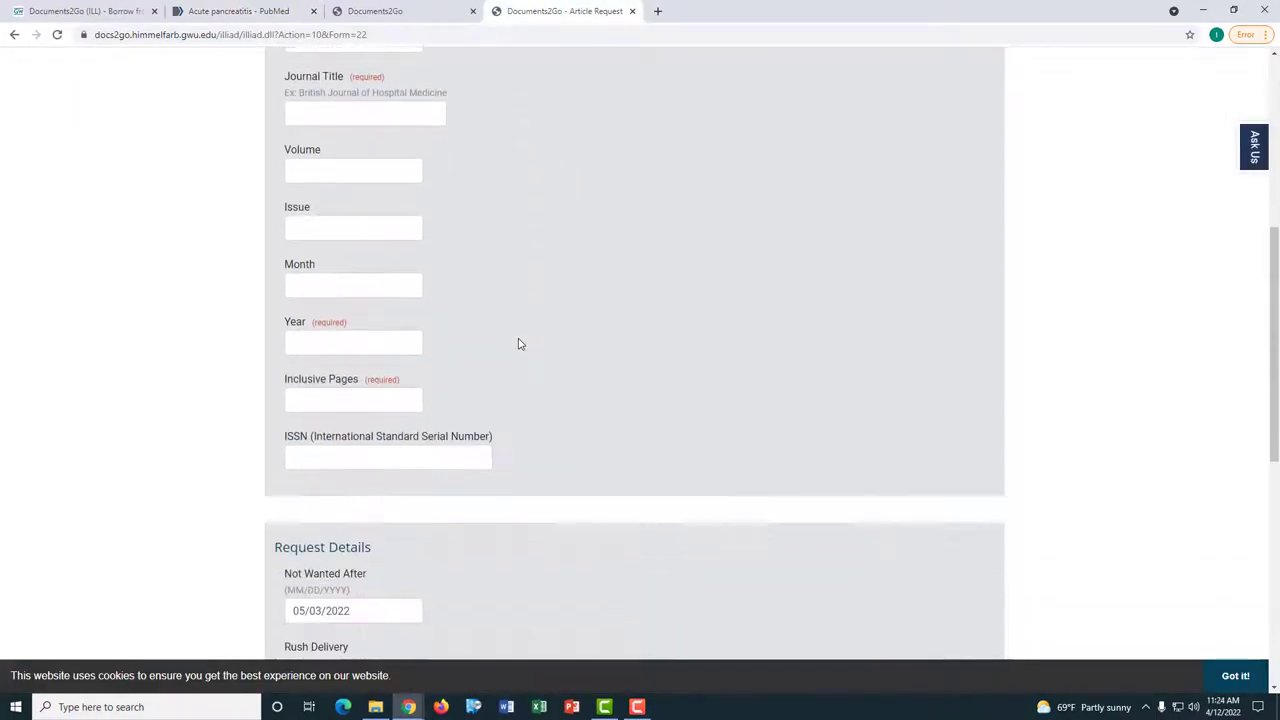
pyautogui.scroll(-4, 518, 344)
pyautogui.click(394, 344)
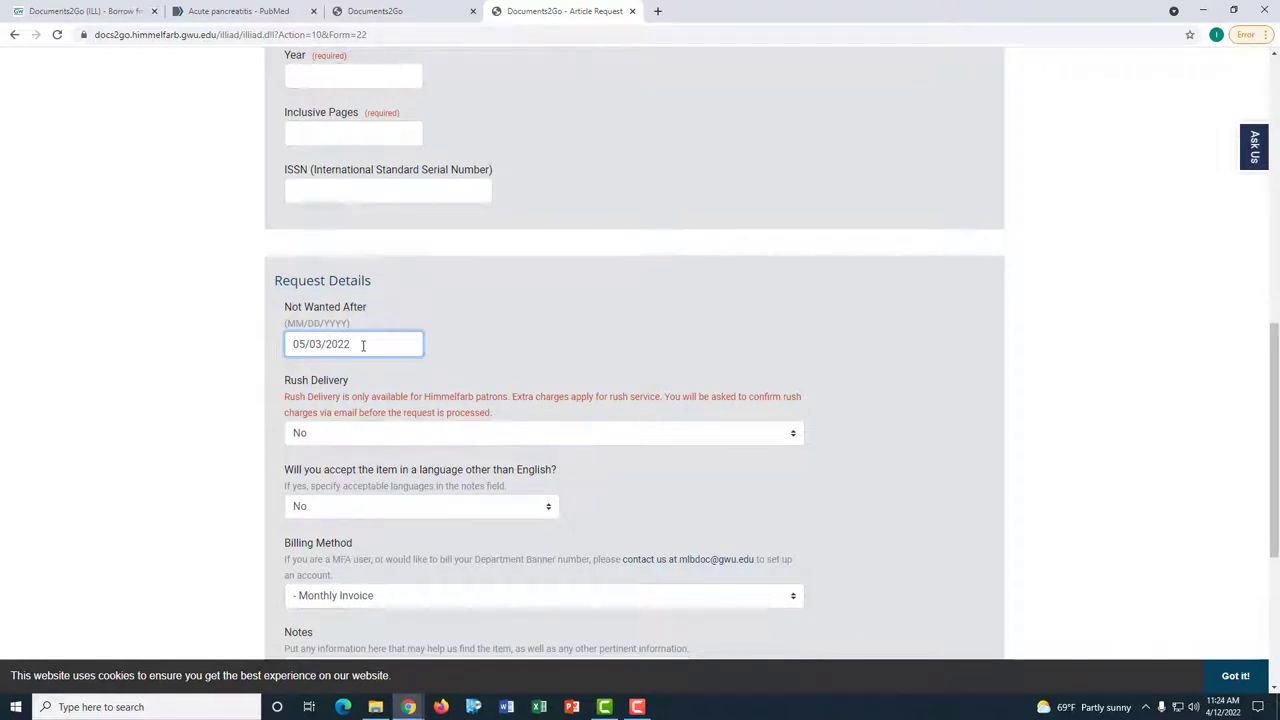
pyautogui.click(463, 345)
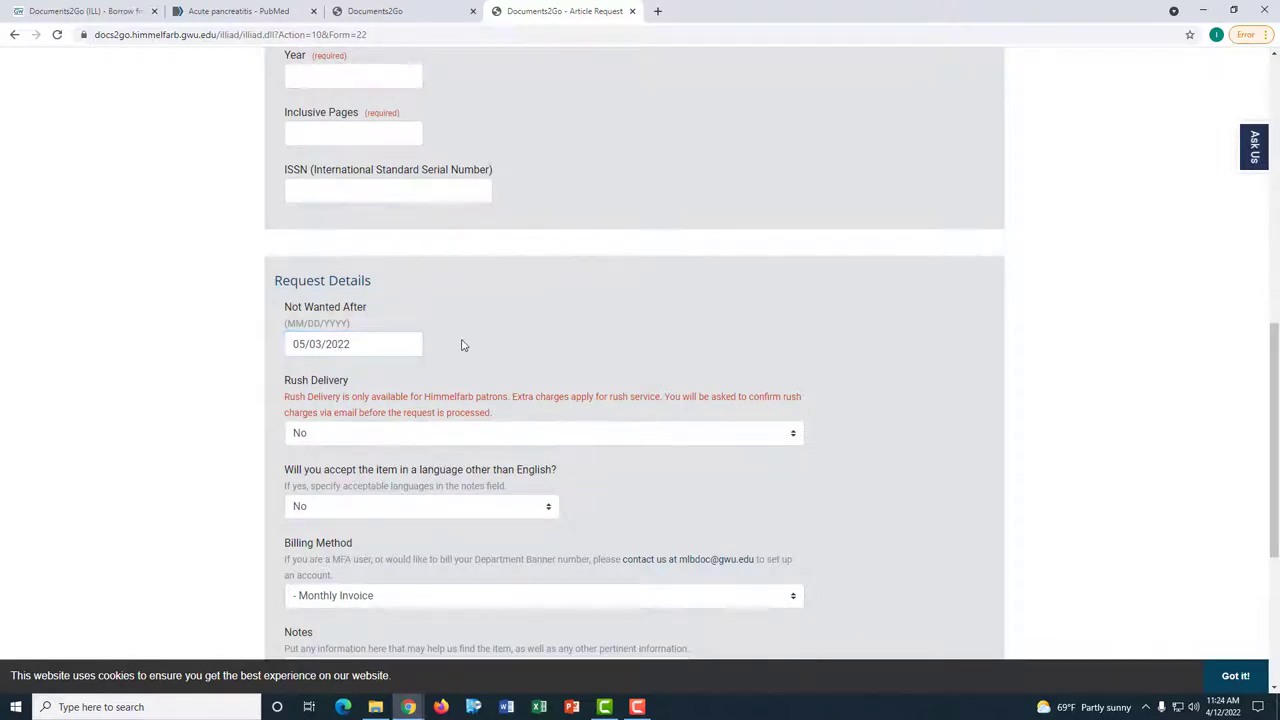
pyautogui.scroll(-2, 463, 345)
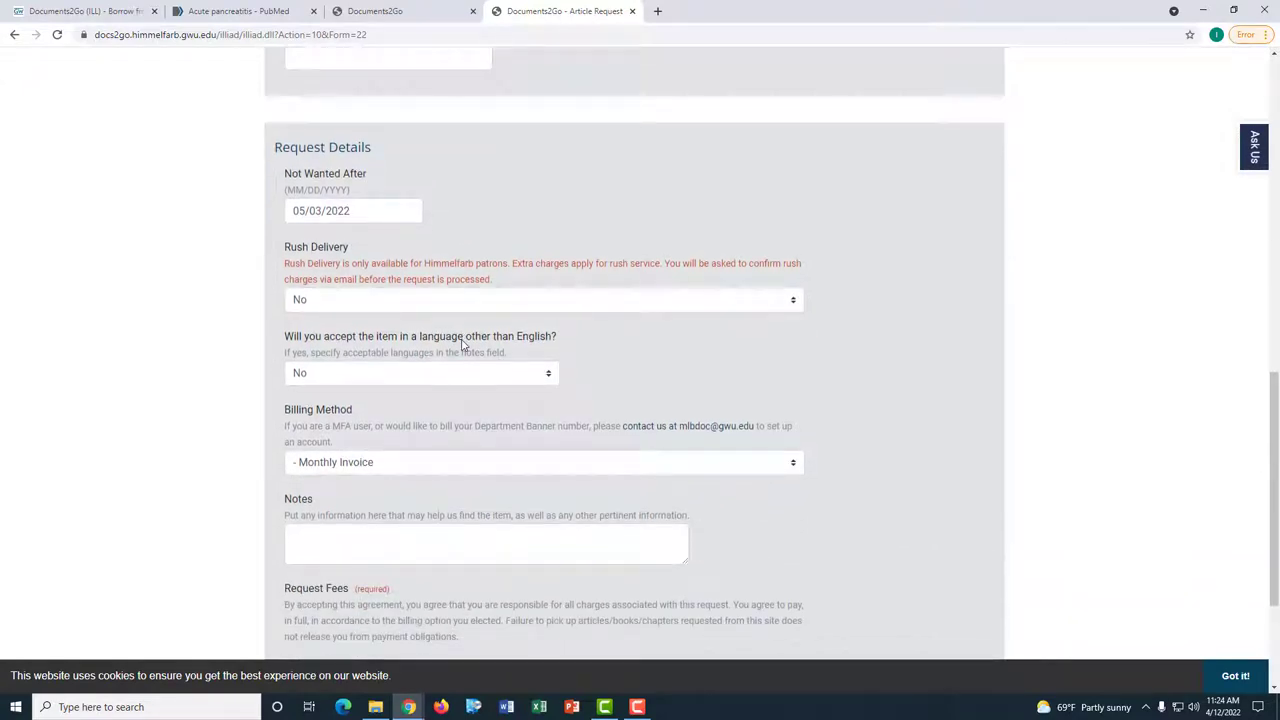
pyautogui.click(529, 301)
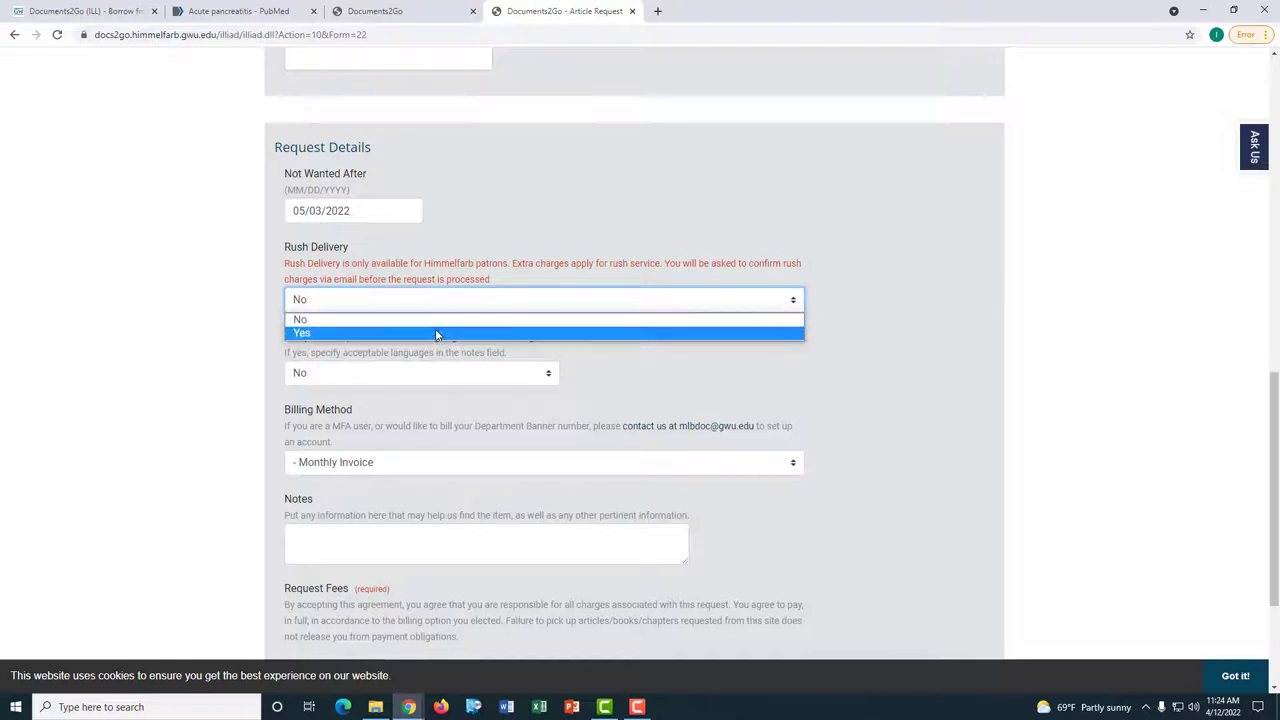
pyautogui.click(782, 365)
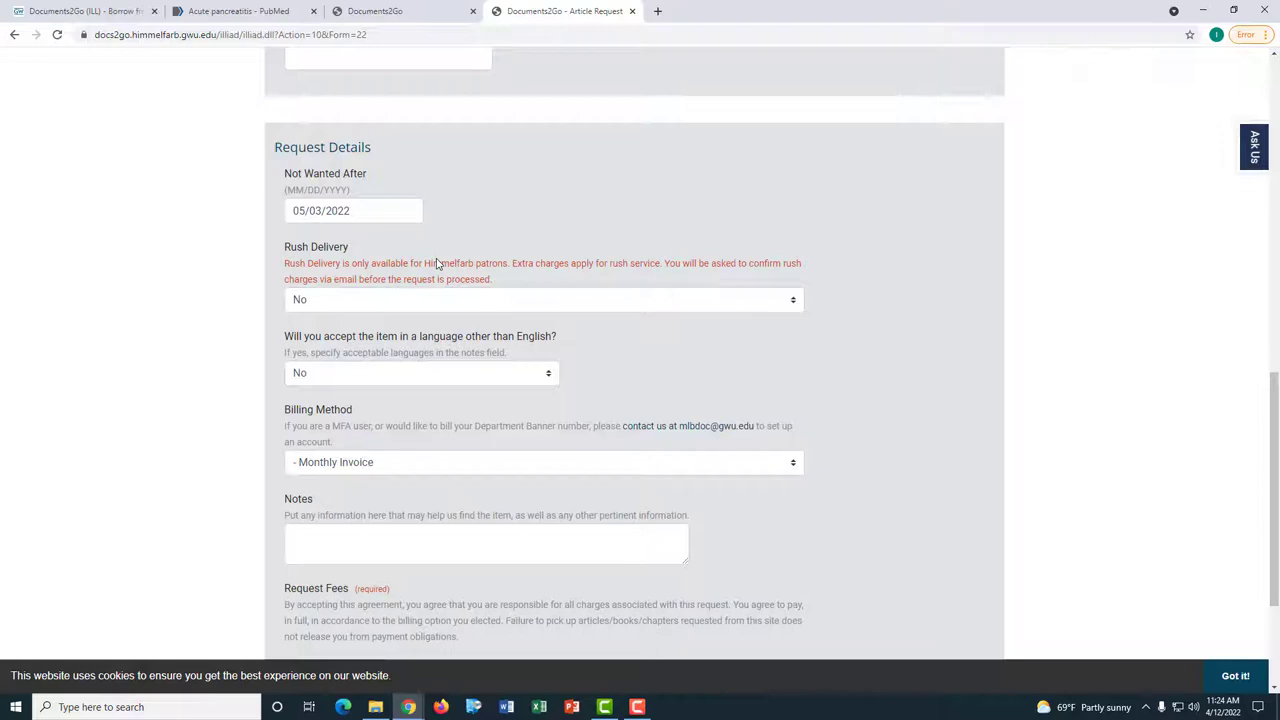
# Step: Scroll the Article Request form down to the terms agreement checkbox and Submit Request button
pyautogui.scroll(-1, 437, 262)
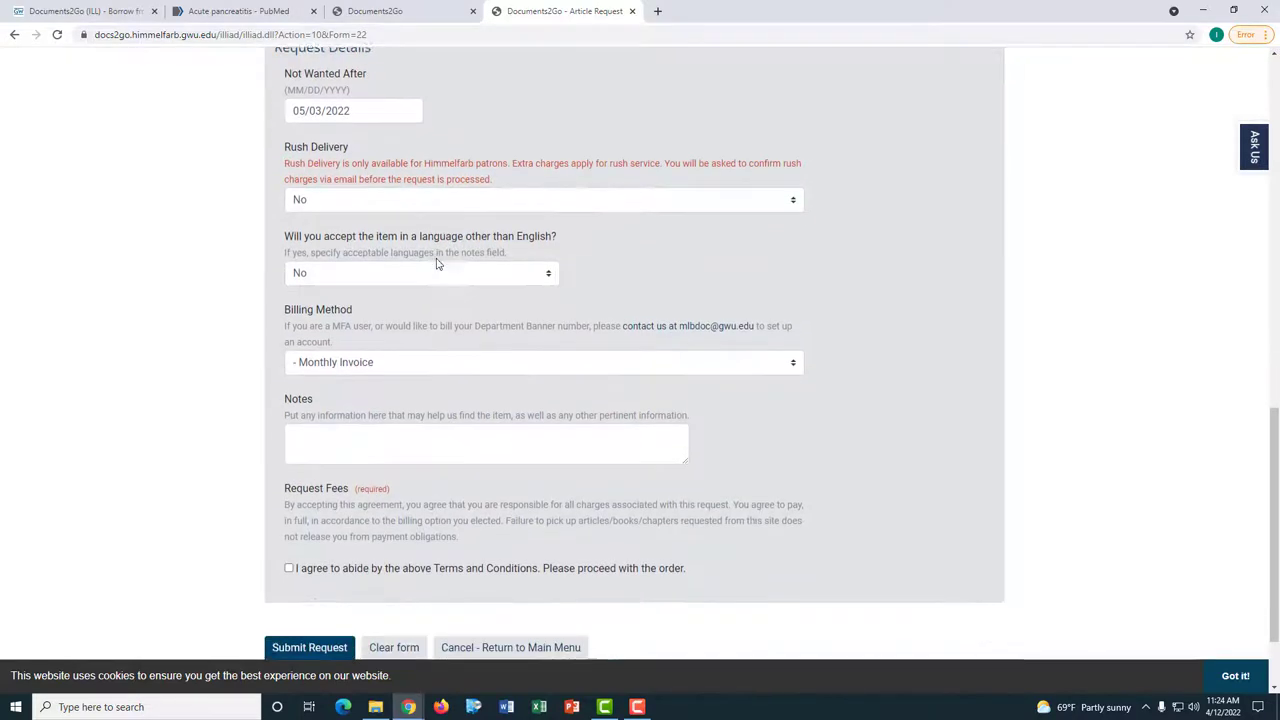
pyautogui.scroll(-1, 437, 262)
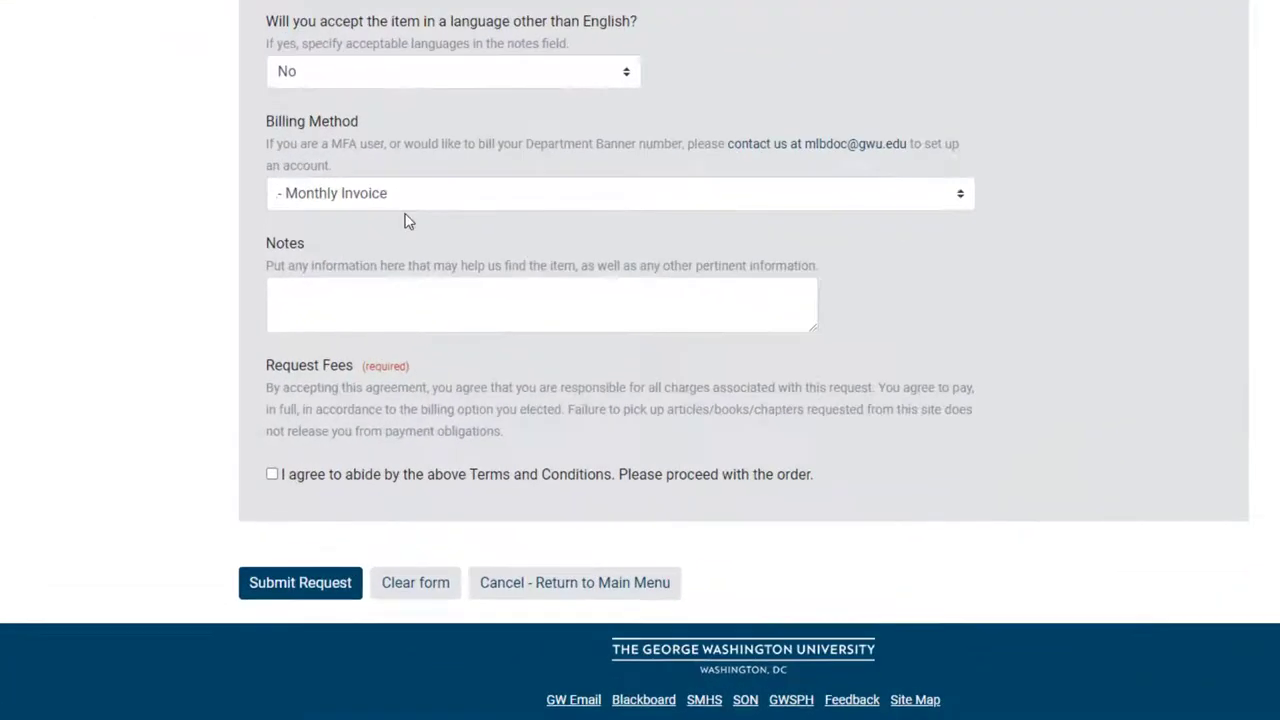